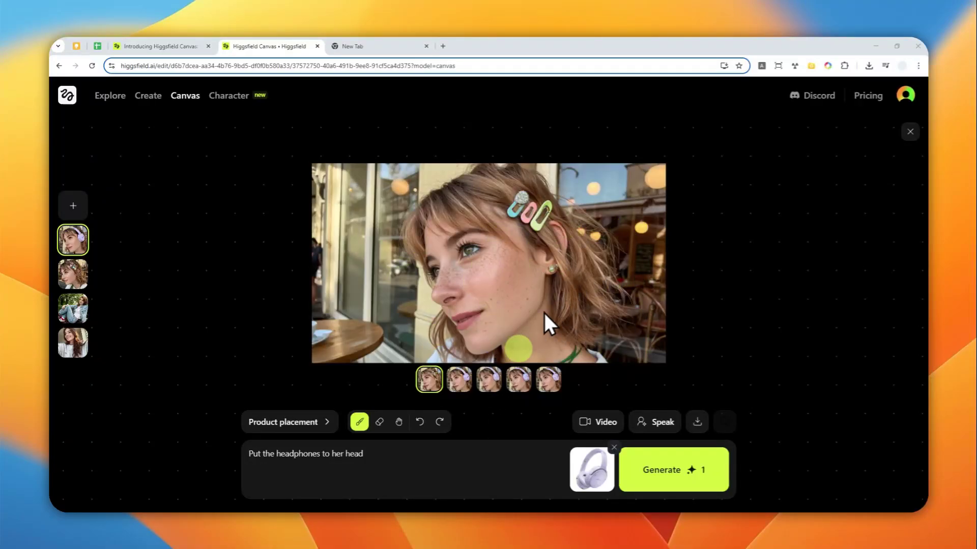
Display the second result thumbnail, showing the woman in lavender headphones
click(458, 379)
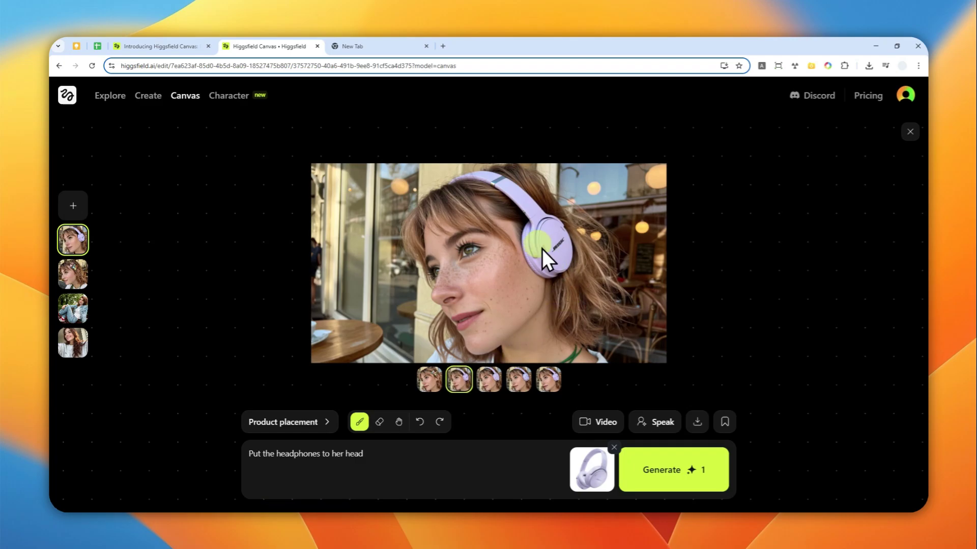
Switch to the 'Introducing Higgsfield Canvas: Full Control Over Image Editing' article tab
click(160, 45)
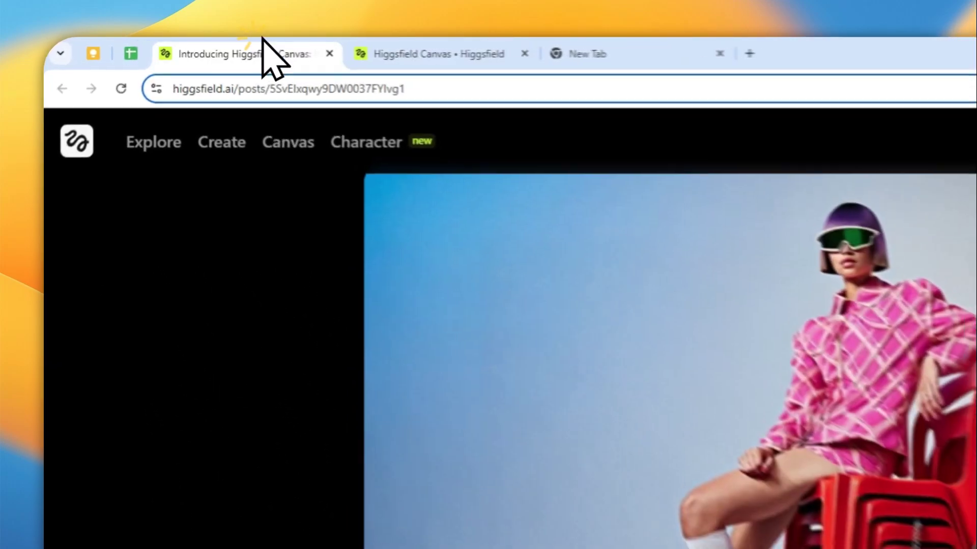
scroll(552, 277, down, 8)
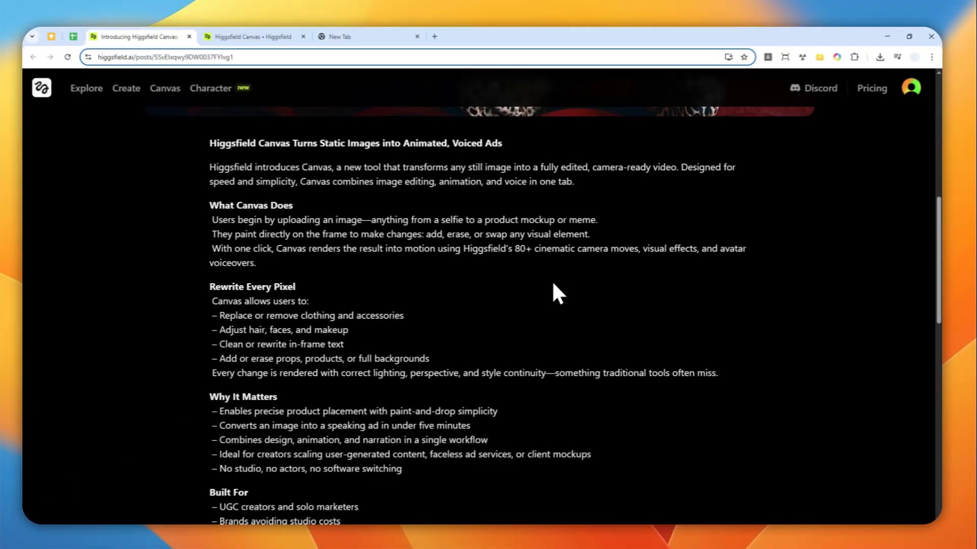
scroll(553, 277, up, 3)
scroll(541, 280, up, 3)
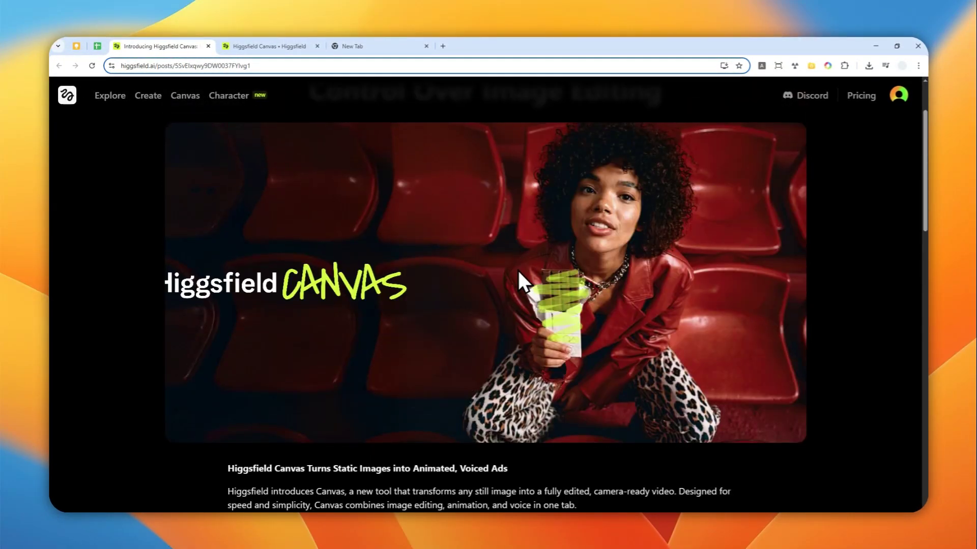
scroll(511, 269, up, 3)
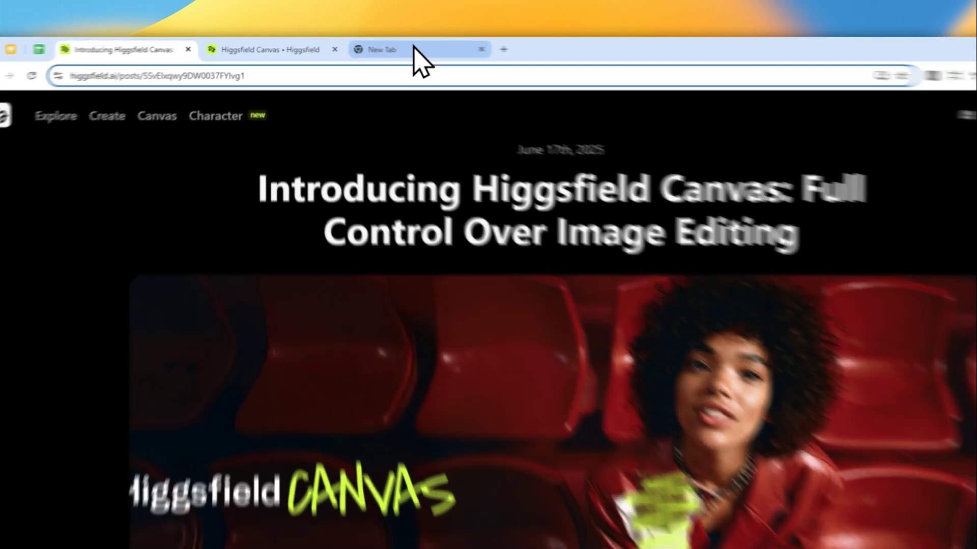
Go to higgsfield.ai in the new tab by accepting the 'hi' address suggestion
click(367, 46)
text(higgsfield.ai)
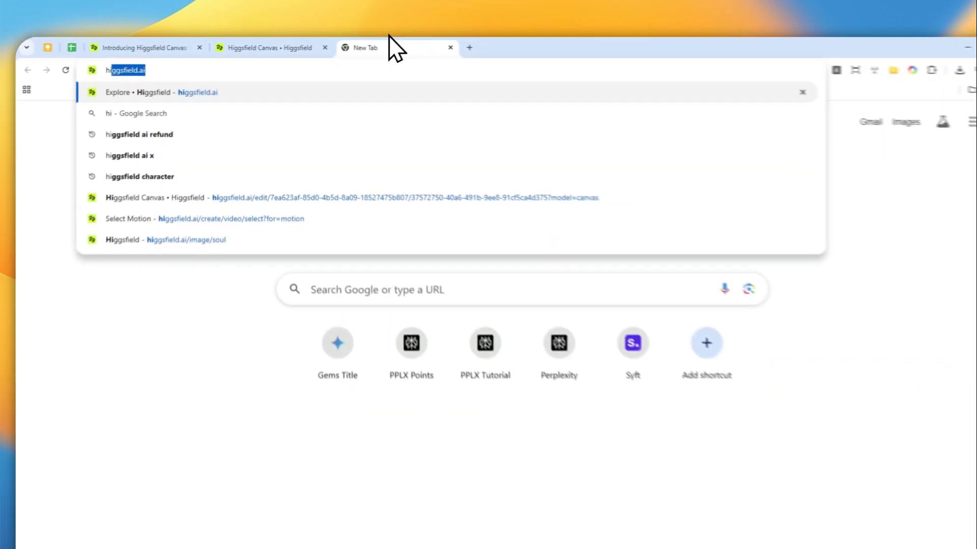
key(Return)
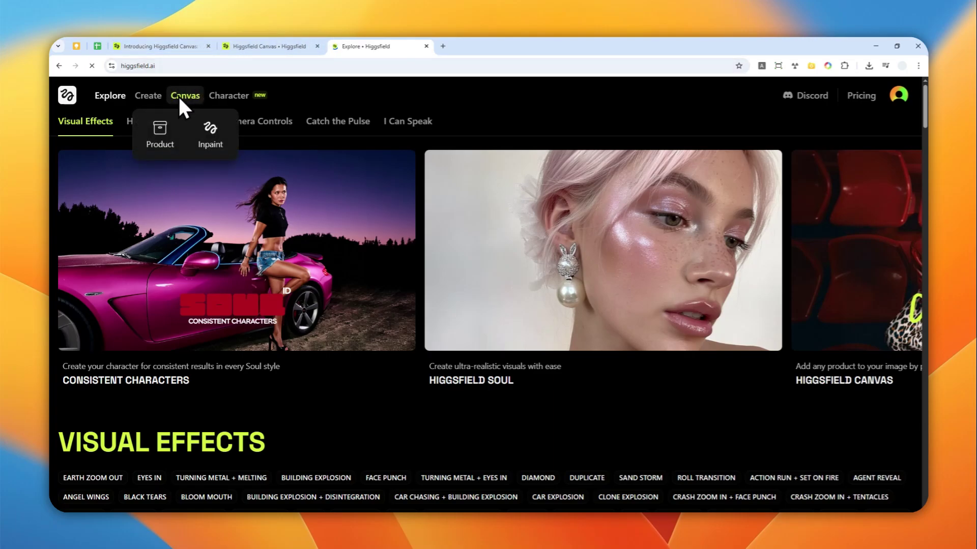
mouse_move(189, 95)
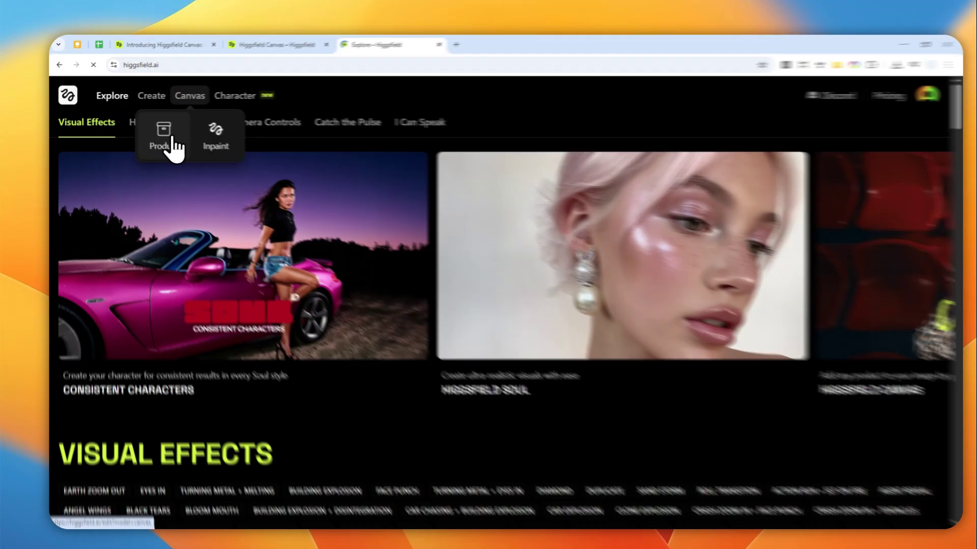
Start a Canvas session in Product placement mode, ready for an image upload
click(162, 136)
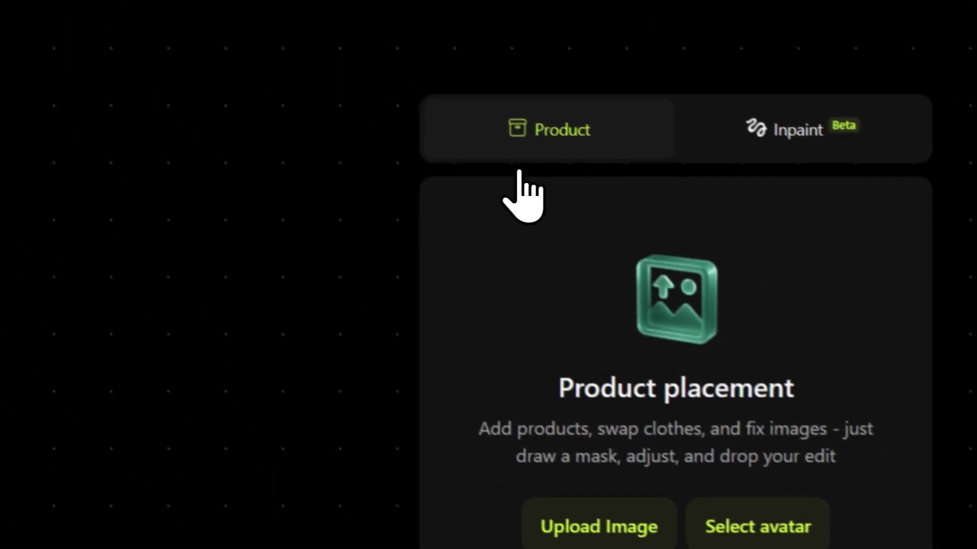
click(801, 301)
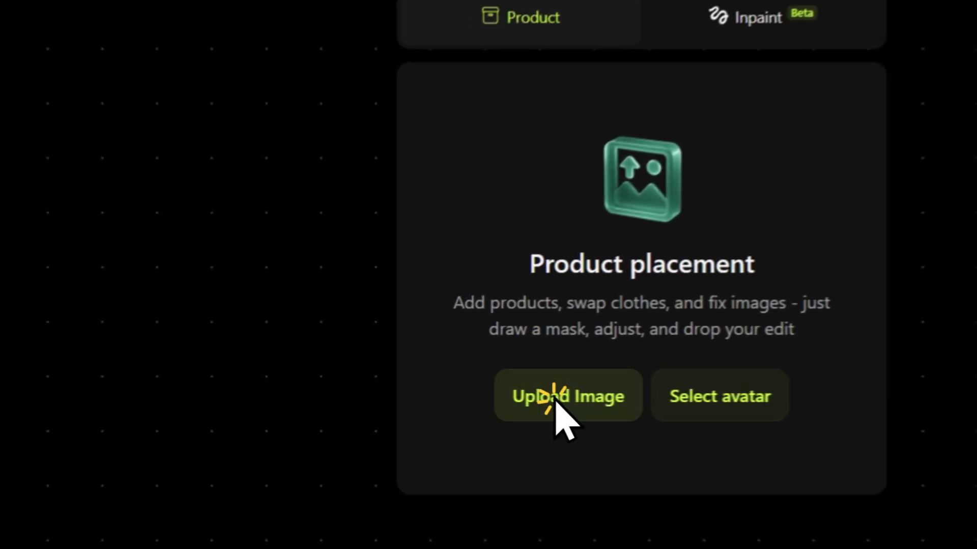
Upload male-5869769_1280 as the base photo and attach vest image 81Kn-CMBipL as the product
click(448, 396)
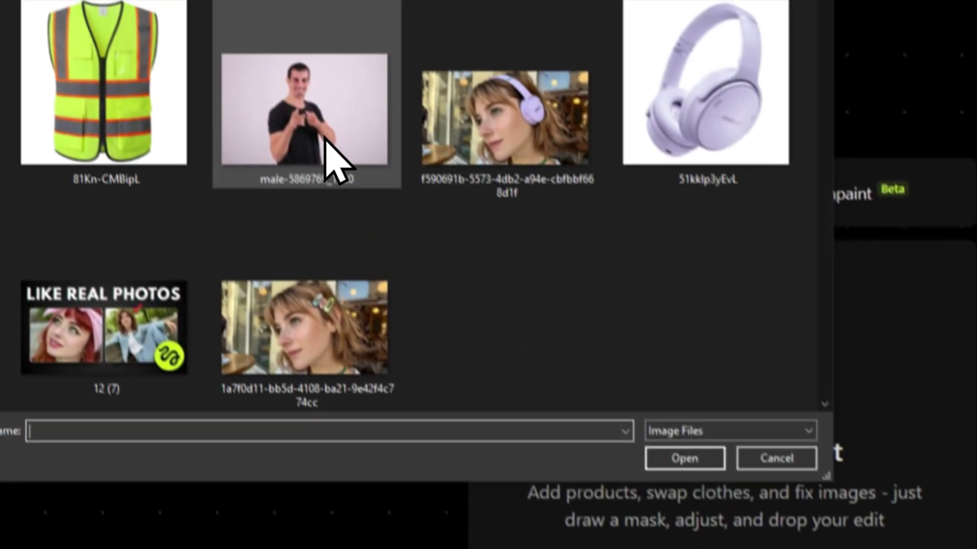
click(294, 120)
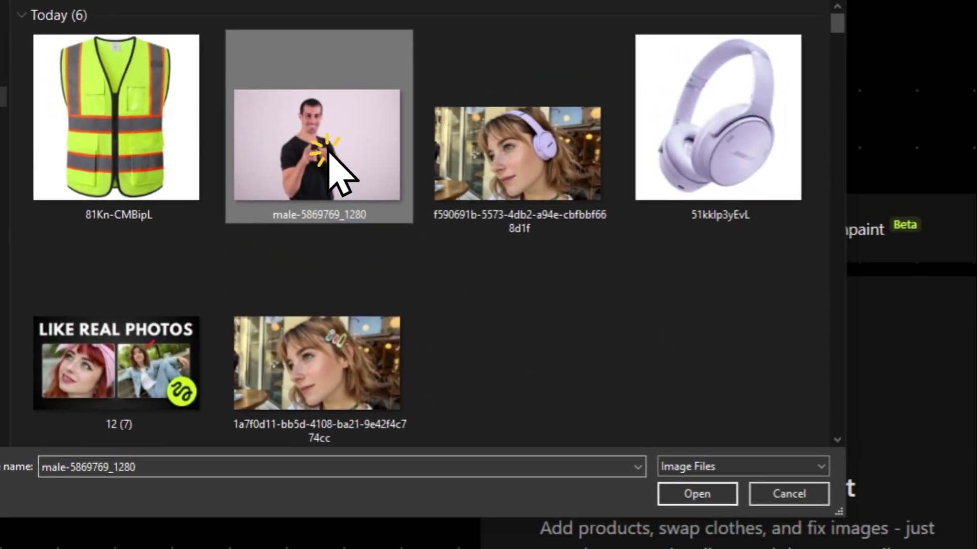
click(616, 264)
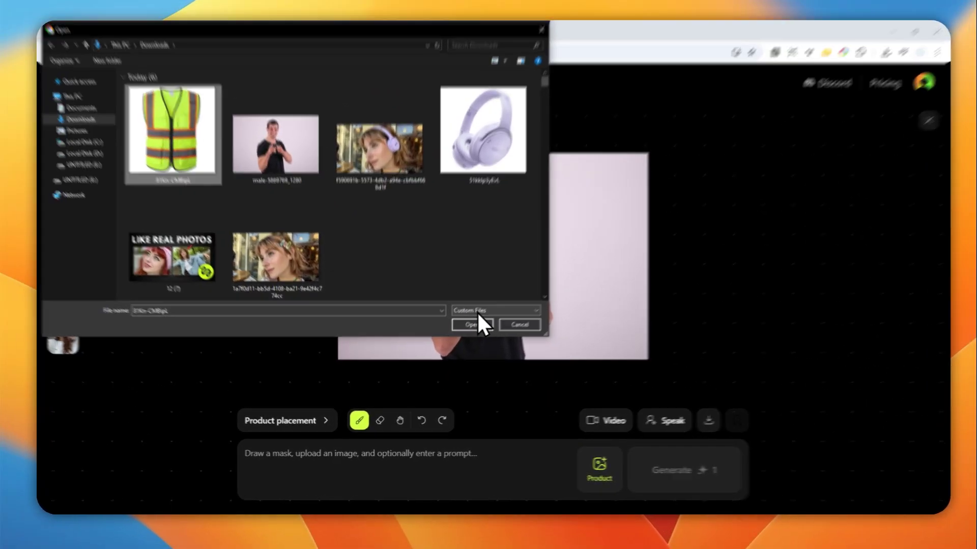
click(472, 325)
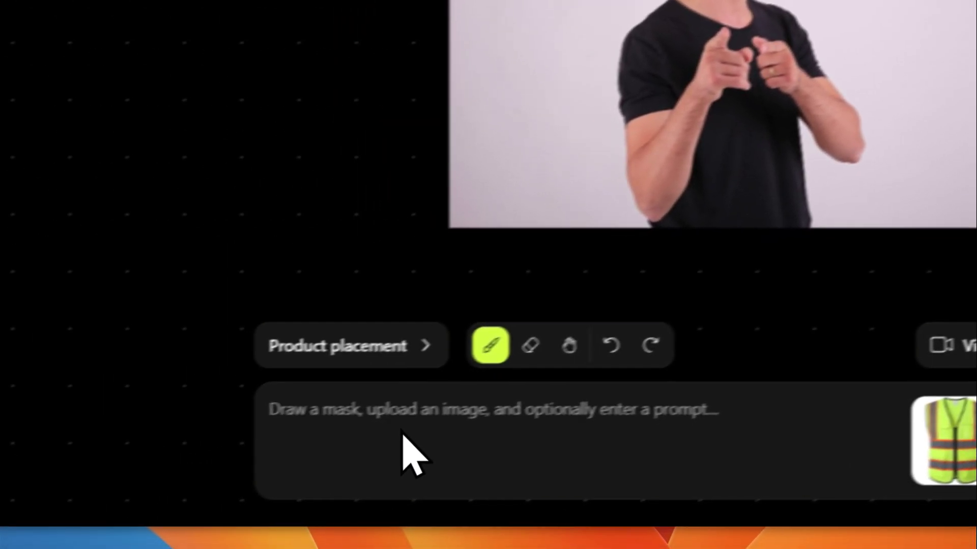
click(202, 380)
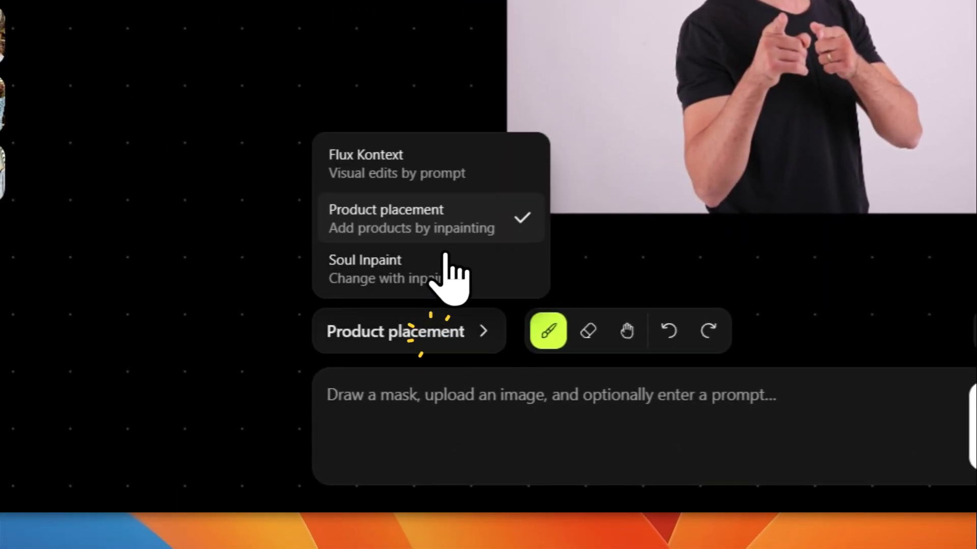
click(444, 218)
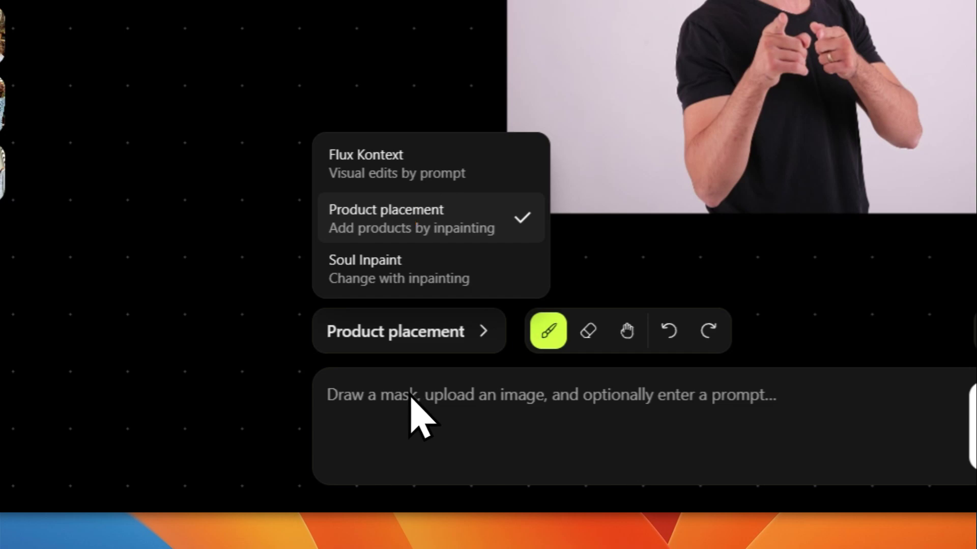
click(474, 331)
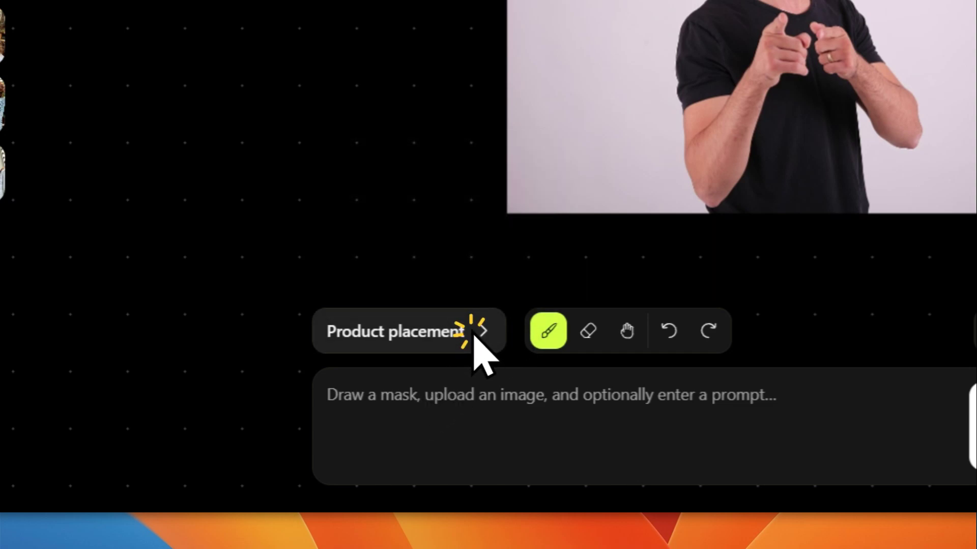
click(416, 397)
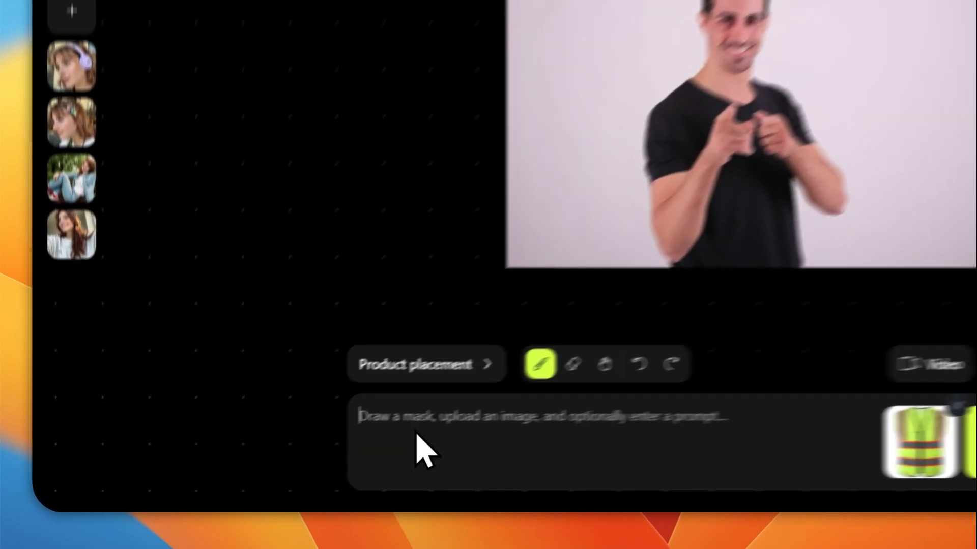
text(The man wears the yellow v)
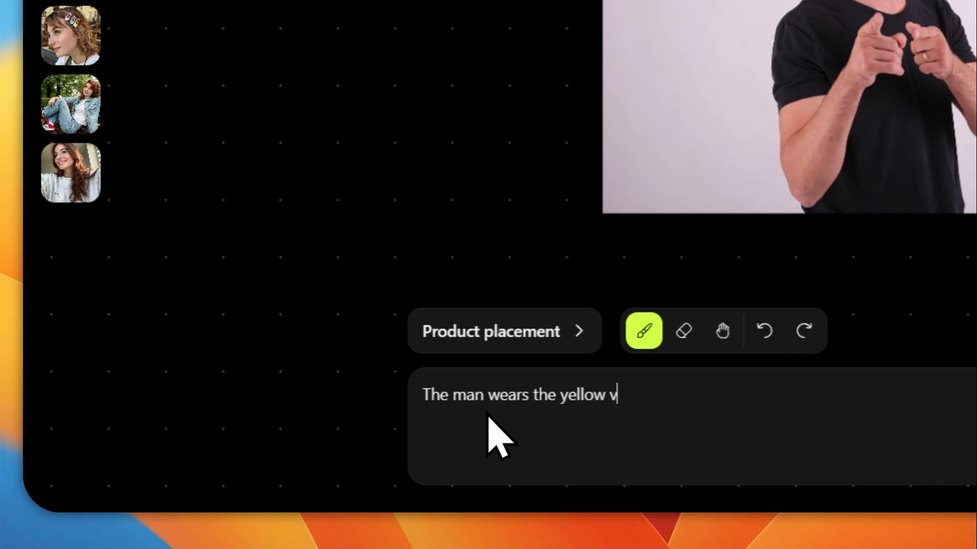
text(est)
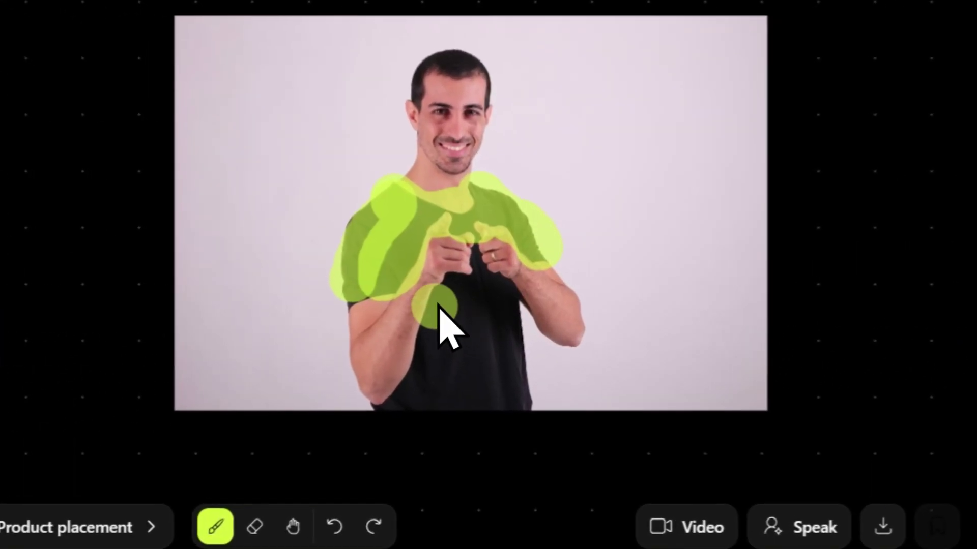
Brush the mask over the chest, lower torso, elbow area and sleeve edge
click(493, 299)
drag(477, 286, 409, 393)
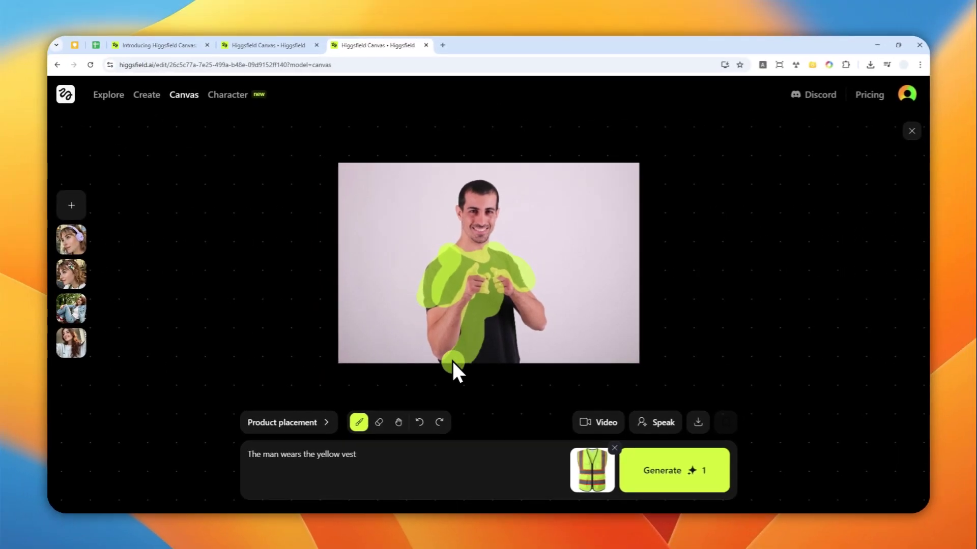
drag(452, 359, 510, 357)
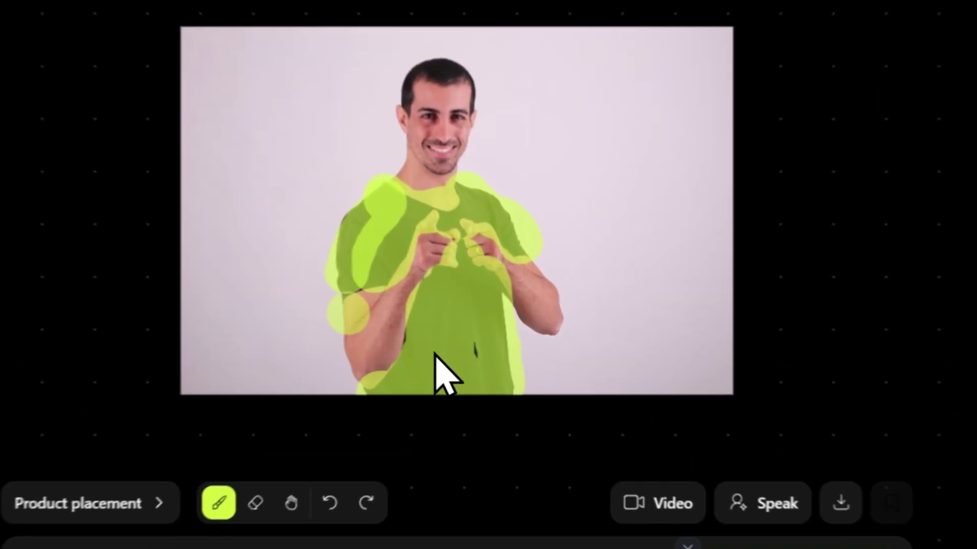
click(437, 305)
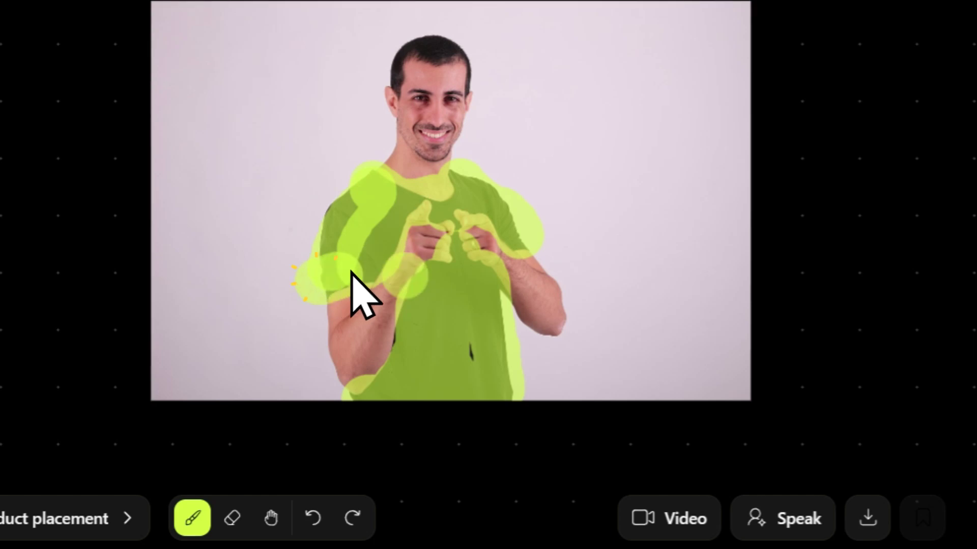
click(467, 351)
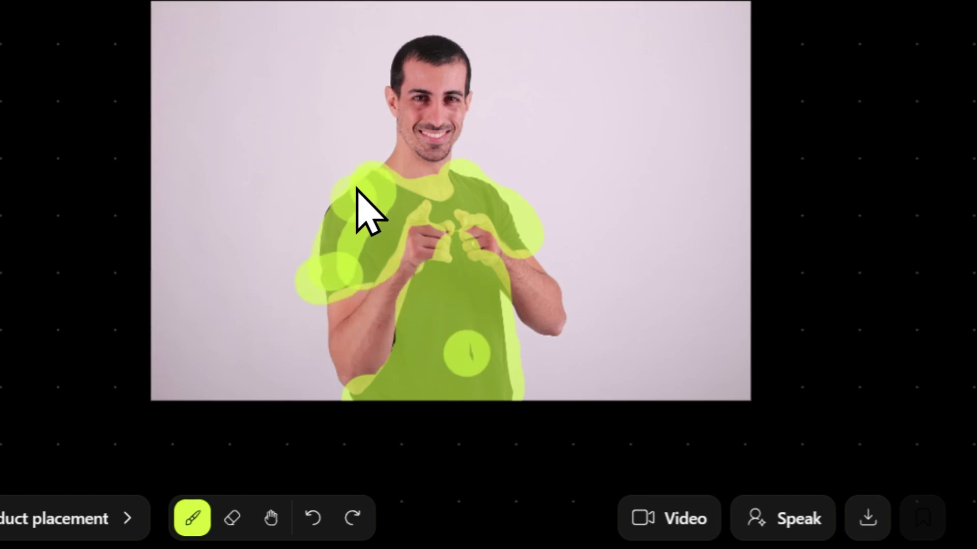
drag(370, 179, 344, 231)
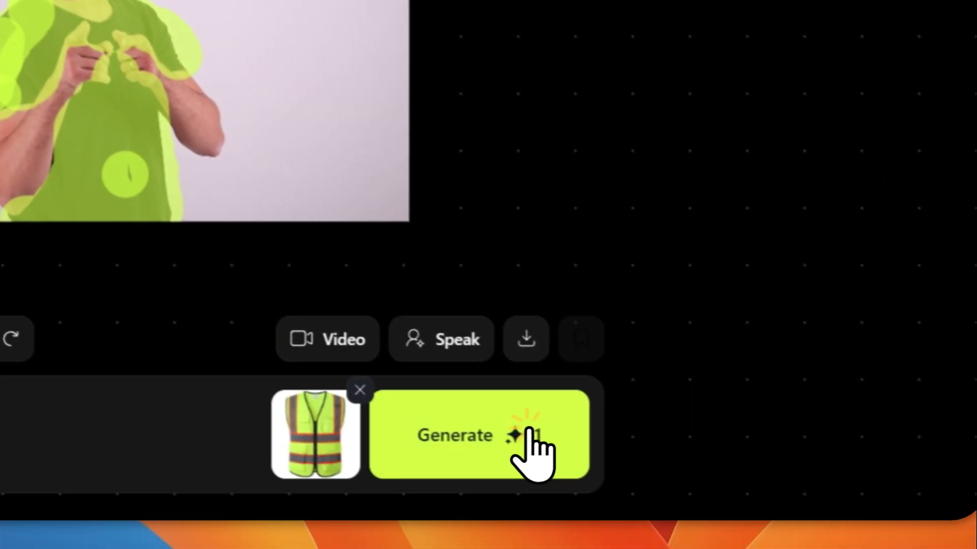
Generate results for the prompt 'The man wears the yellow vest'
click(613, 485)
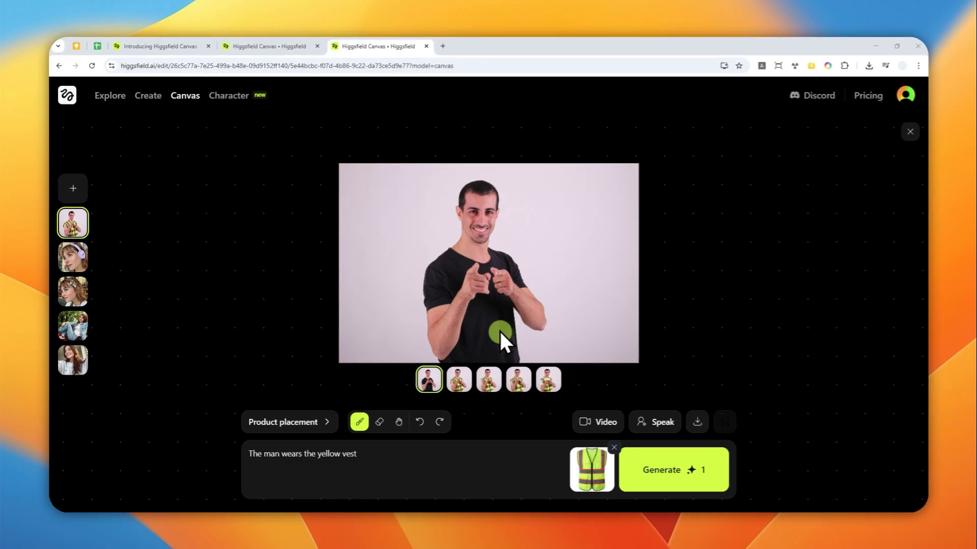
Step through result thumbnails two to five, ending on the striped yellow safety vest version
click(459, 380)
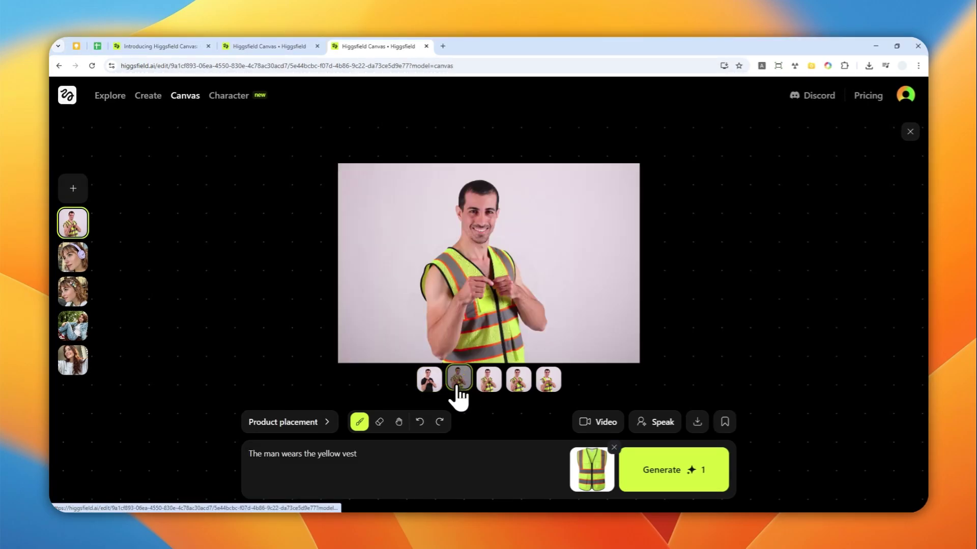
click(489, 380)
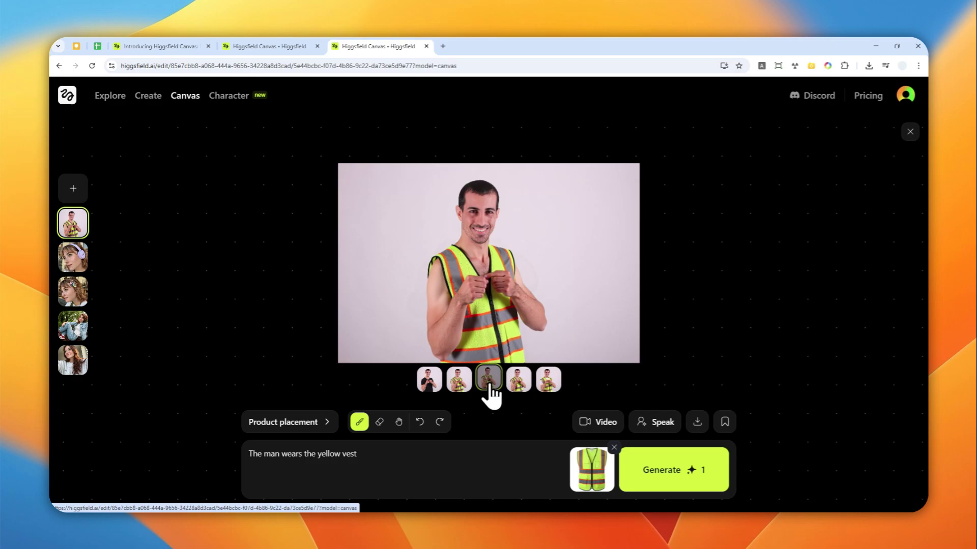
click(519, 380)
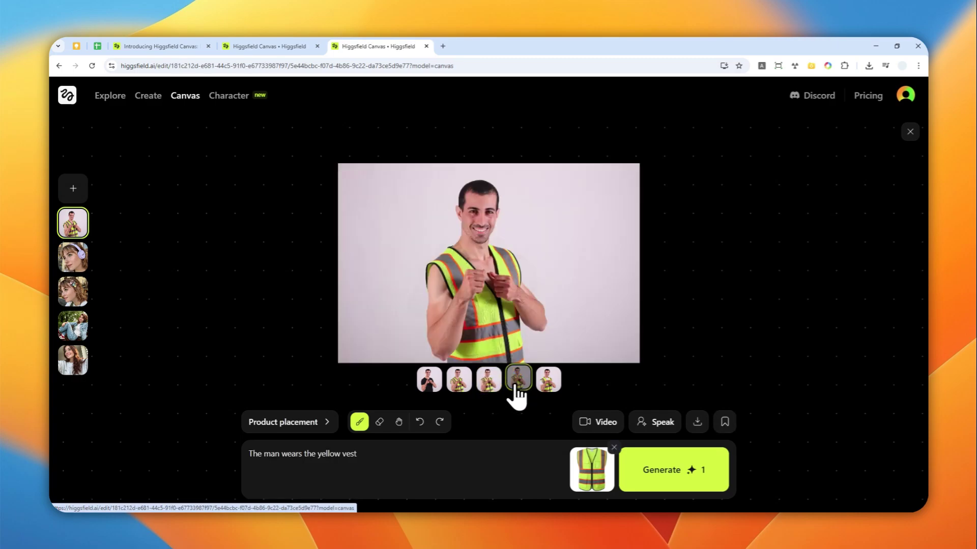
click(547, 380)
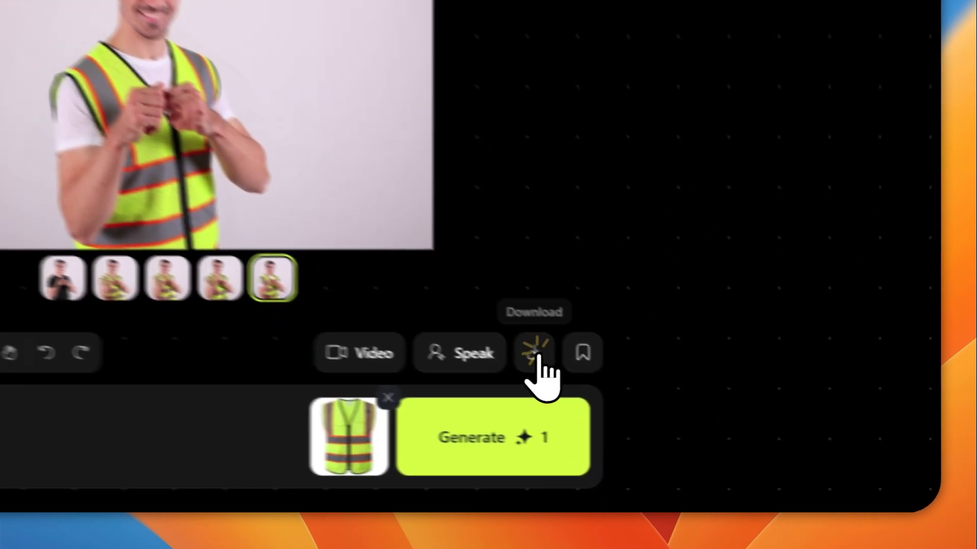
Download the fifth vest variation as a JPEG and close Chrome's downloads list
click(697, 422)
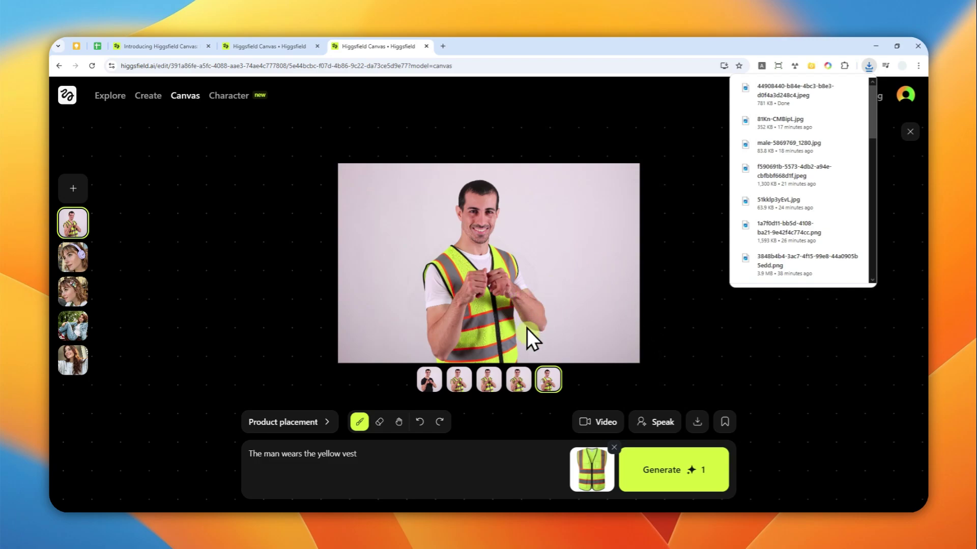
click(565, 450)
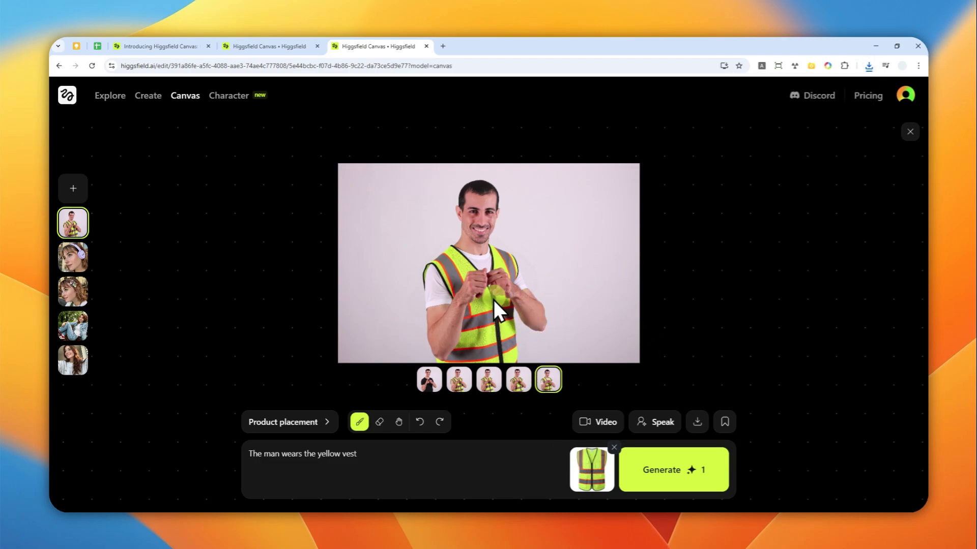